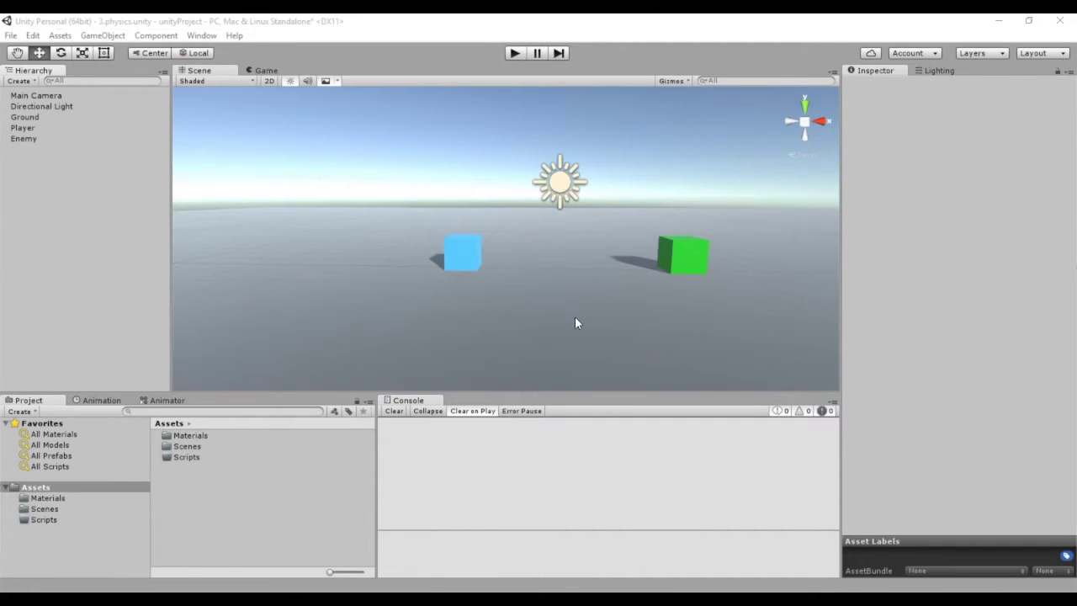
Add a cube via GameObject > 3D Object and move it to X 3.12 between the blue and green cubes.
click(101, 35)
mouse_move(152, 80)
click(307, 82)
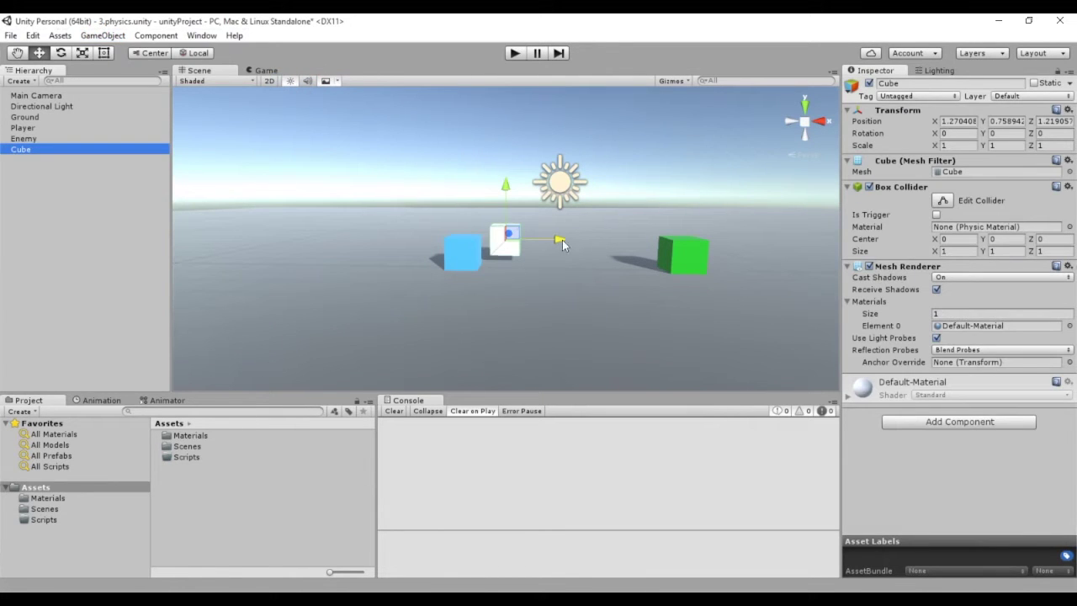
drag(563, 241, 616, 234)
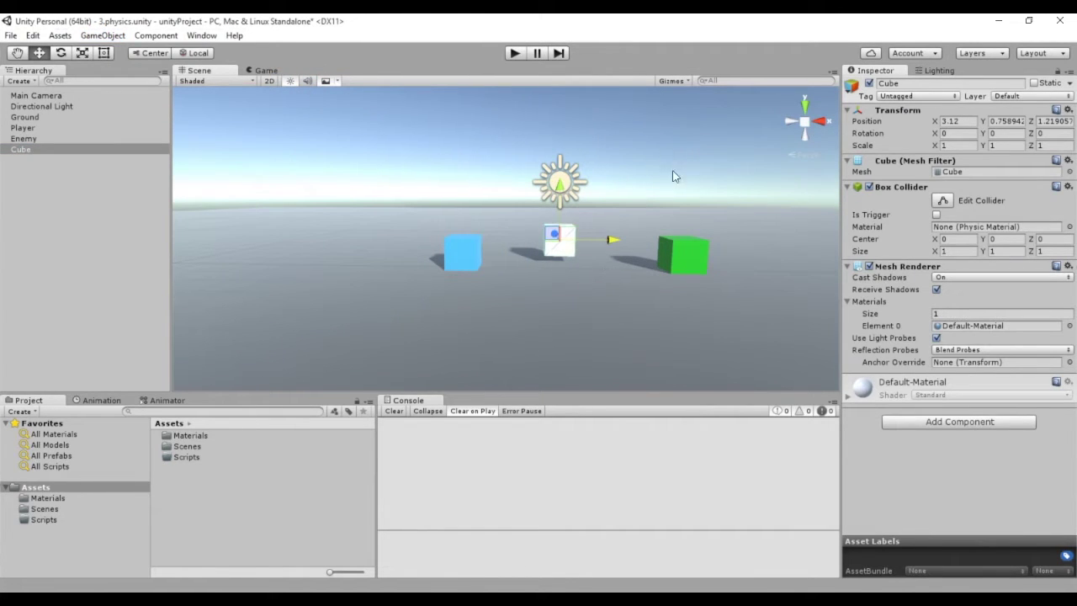
mouse_move(684, 195)
alt+mouse_down()
mouse_move(508, 260)
mouse_move(490, 298)
alt+mouse_up()
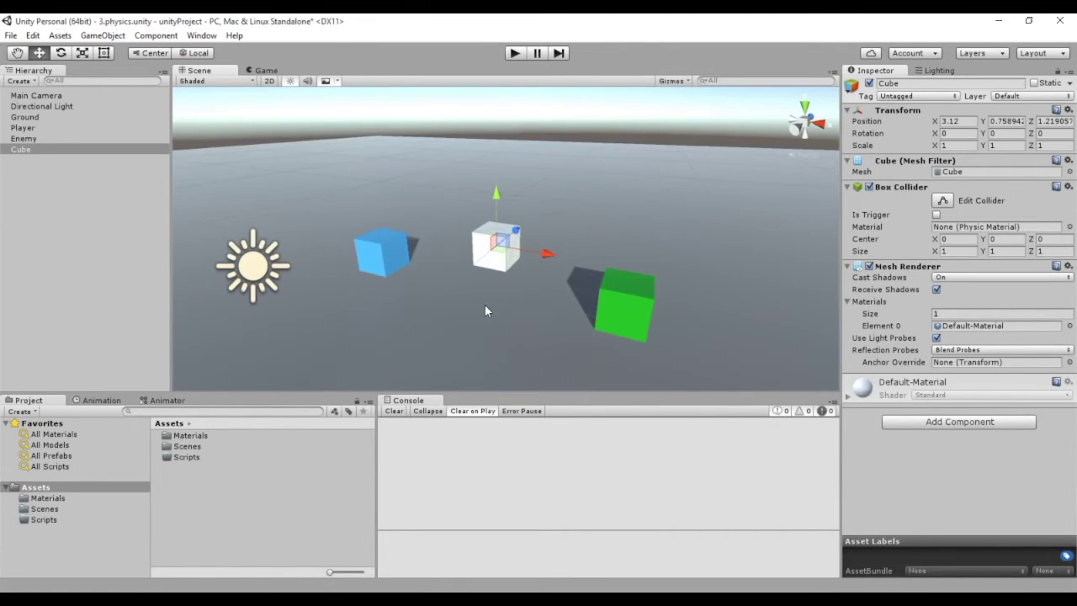
alt+drag(490, 298, 487, 289)
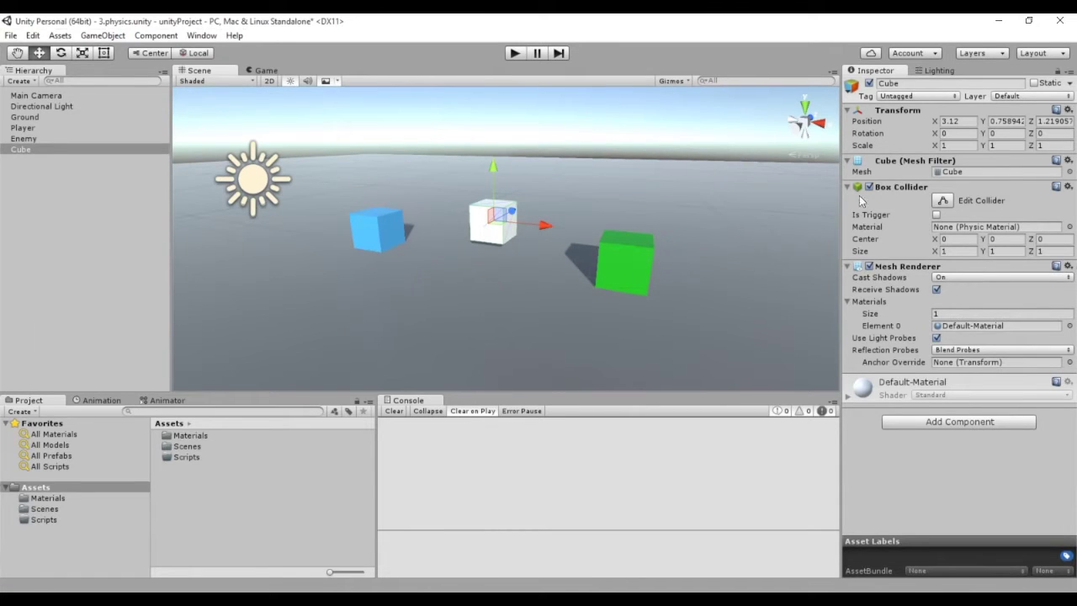
Add a Rigidbody component to the white cube from Add Component > Physics.
click(955, 422)
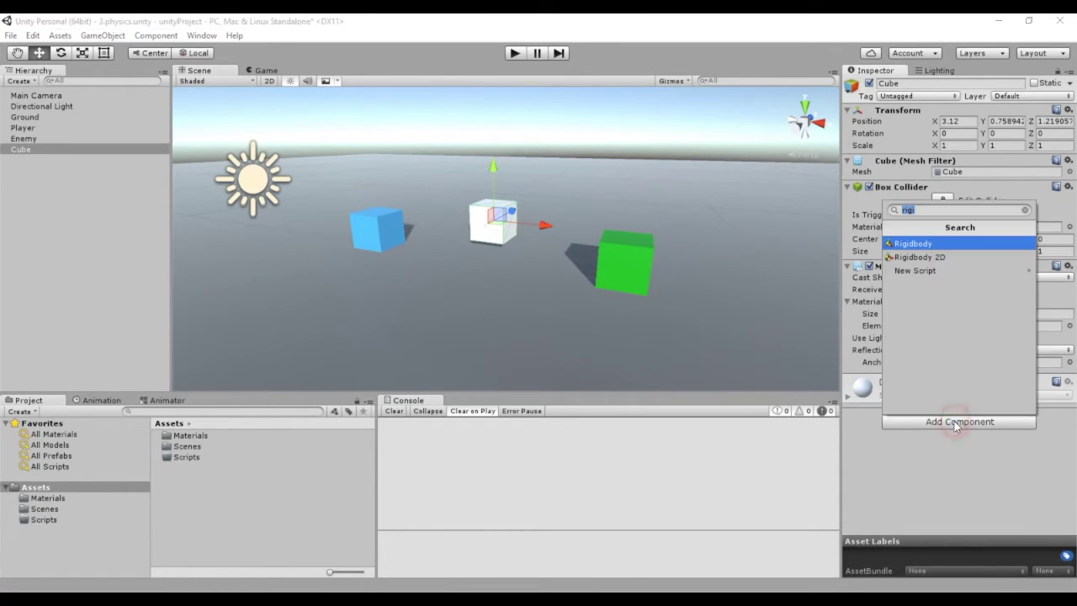
click(1025, 210)
click(963, 269)
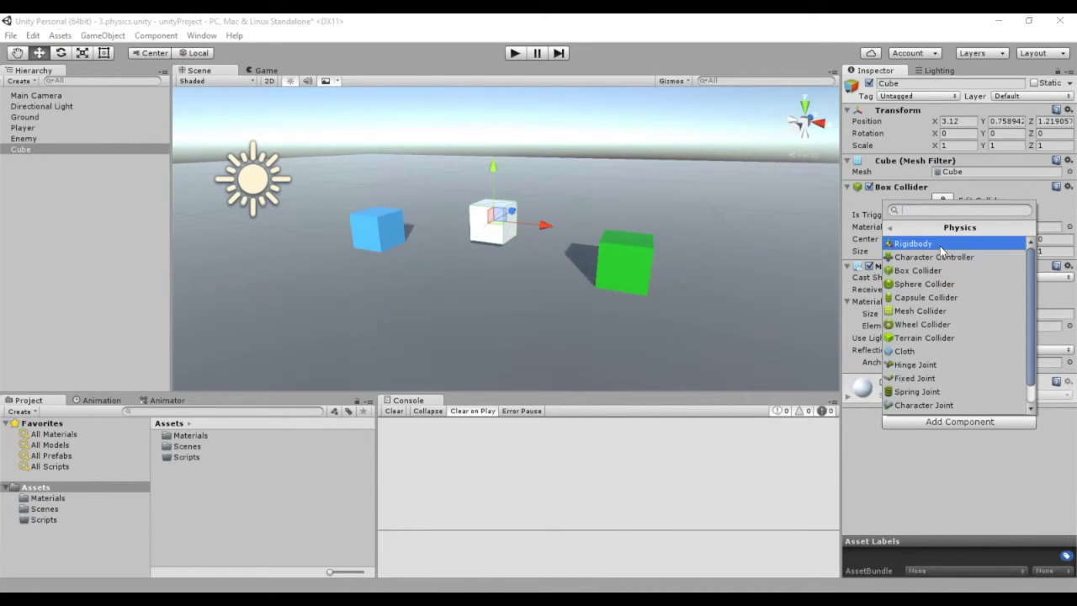
text(rigi)
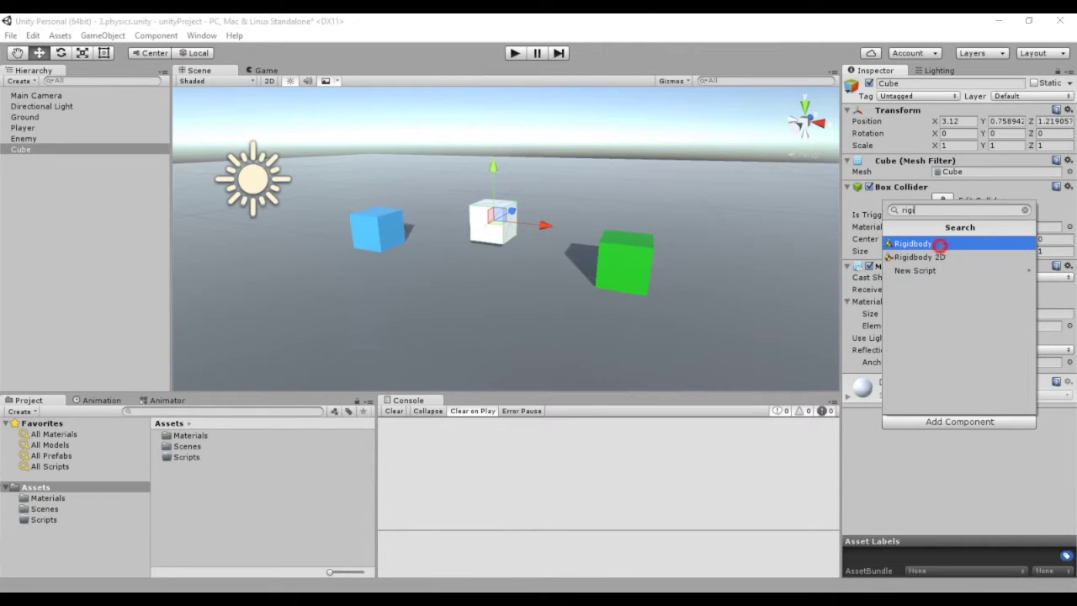
click(940, 246)
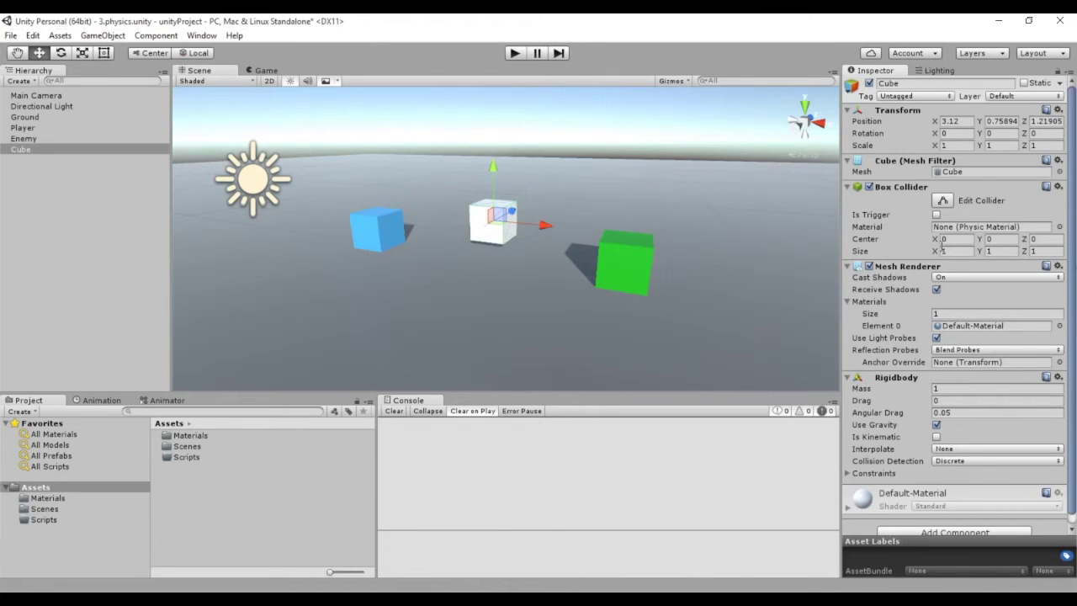
Raise the white cube to Y 4.27 above the other cubes.
drag(492, 168, 493, 93)
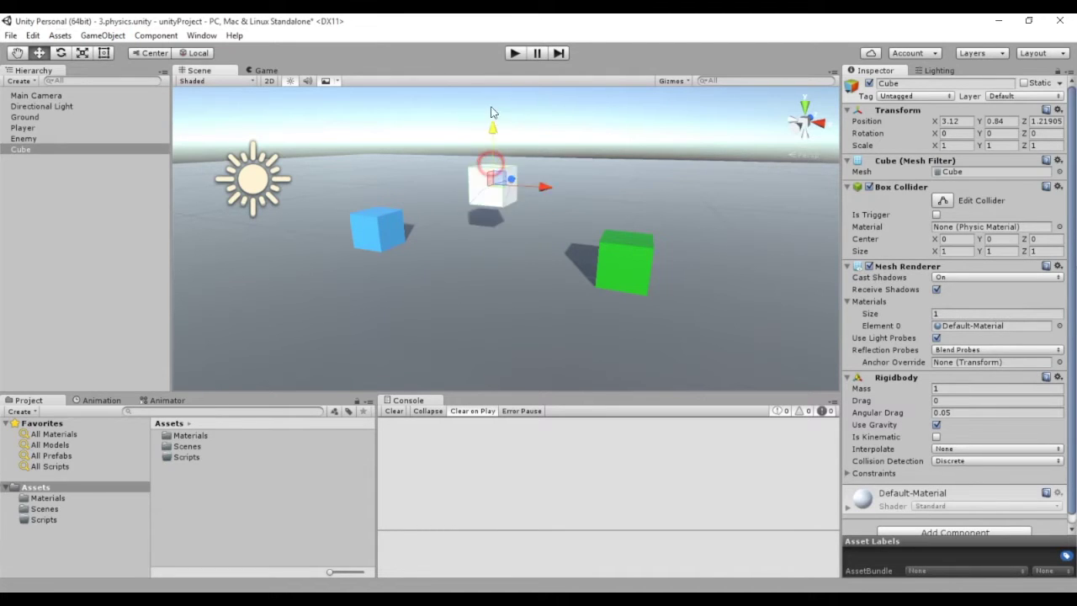
scroll(525, 222, down, 3)
scroll(519, 209, down, 2)
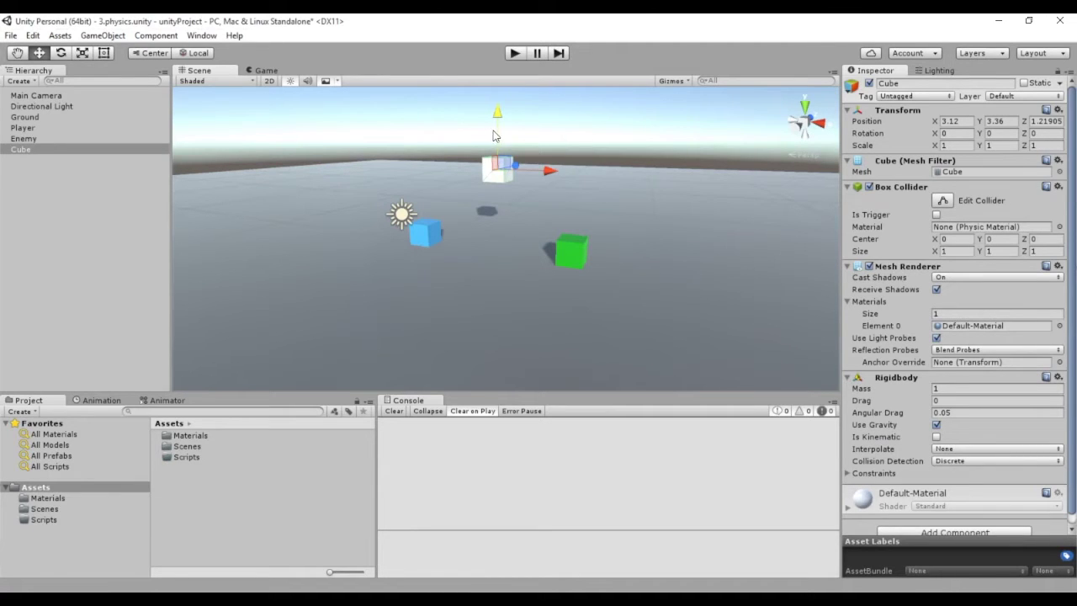
drag(497, 112, 497, 90)
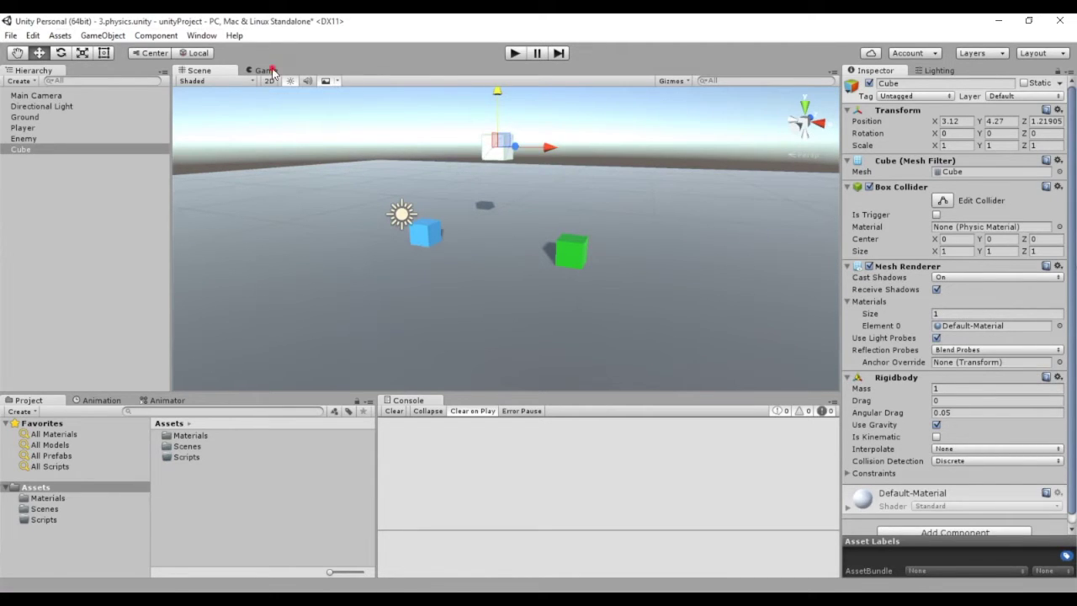
Play the scene in the Game view to watch the cube fall, then stop and return to Scene view.
click(267, 70)
click(515, 52)
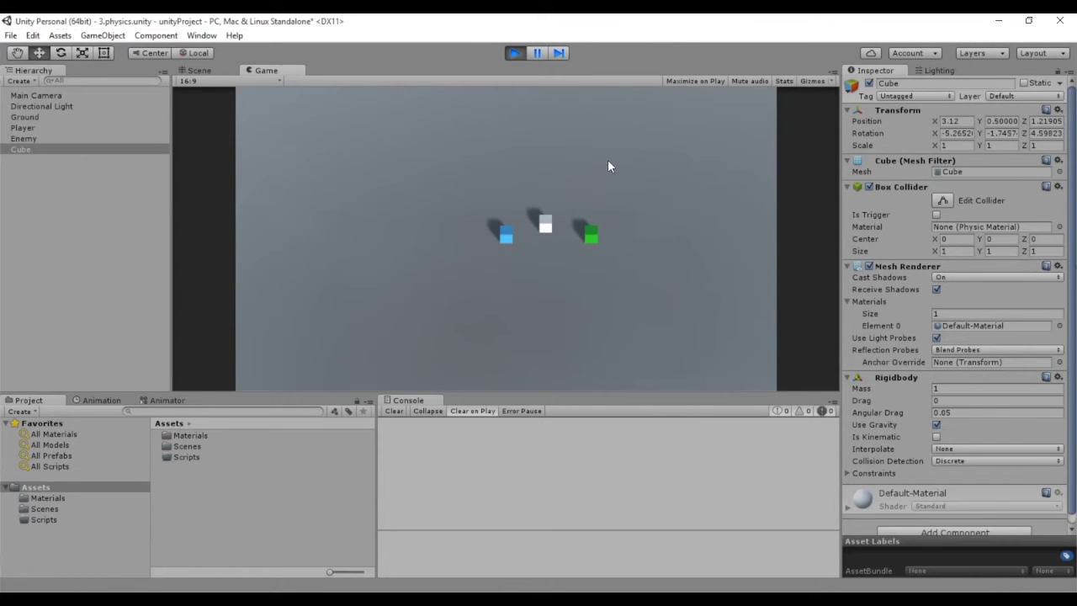
click(514, 53)
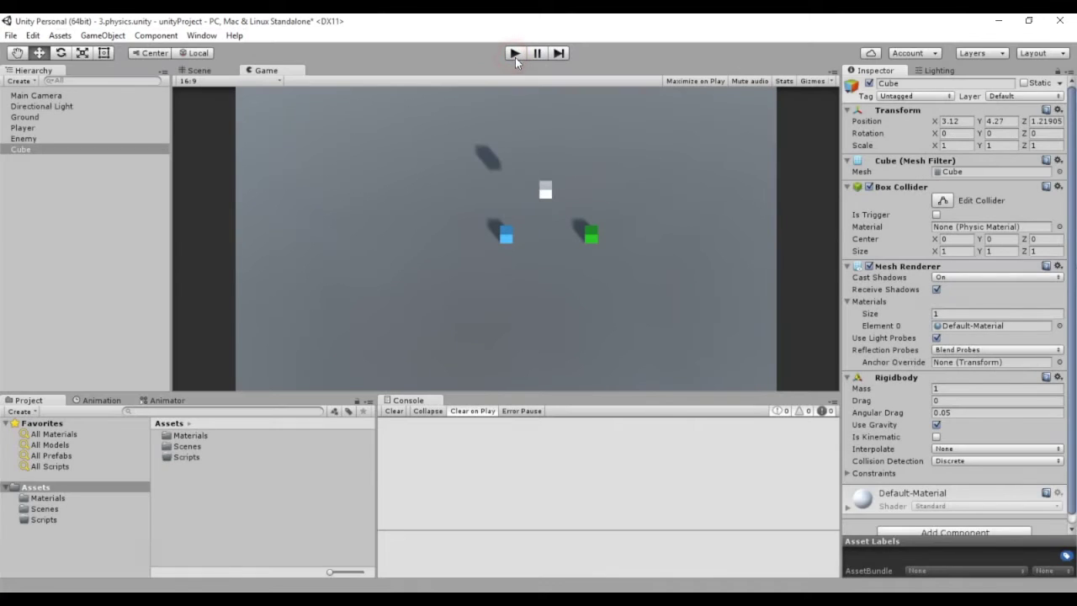
click(219, 68)
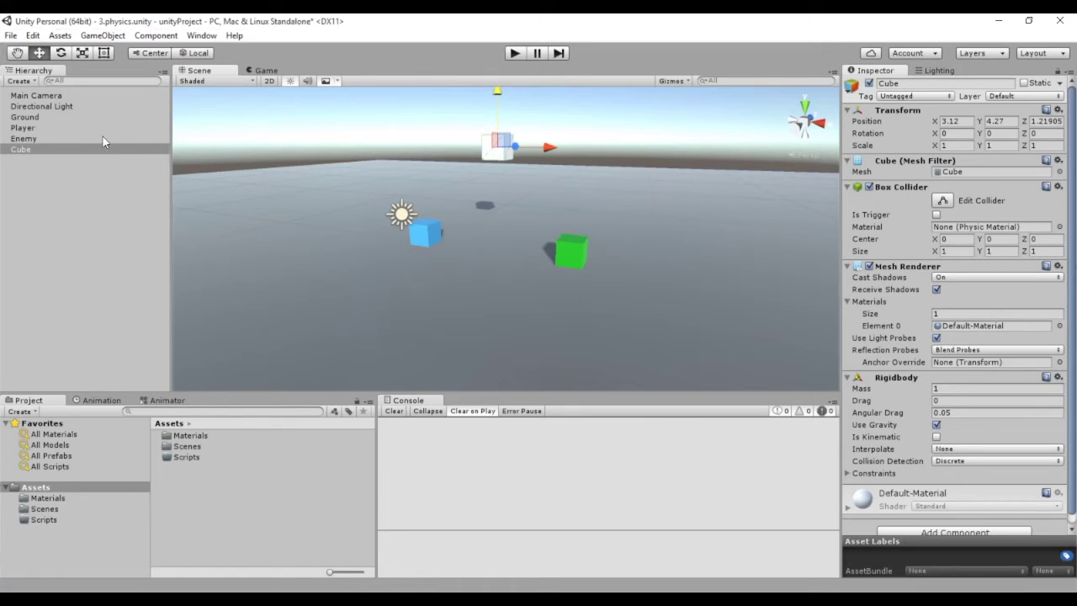
Shift the Box Collider Center X to -1.44, reset it to 0, then search components for 'colli'.
double_click(40, 150)
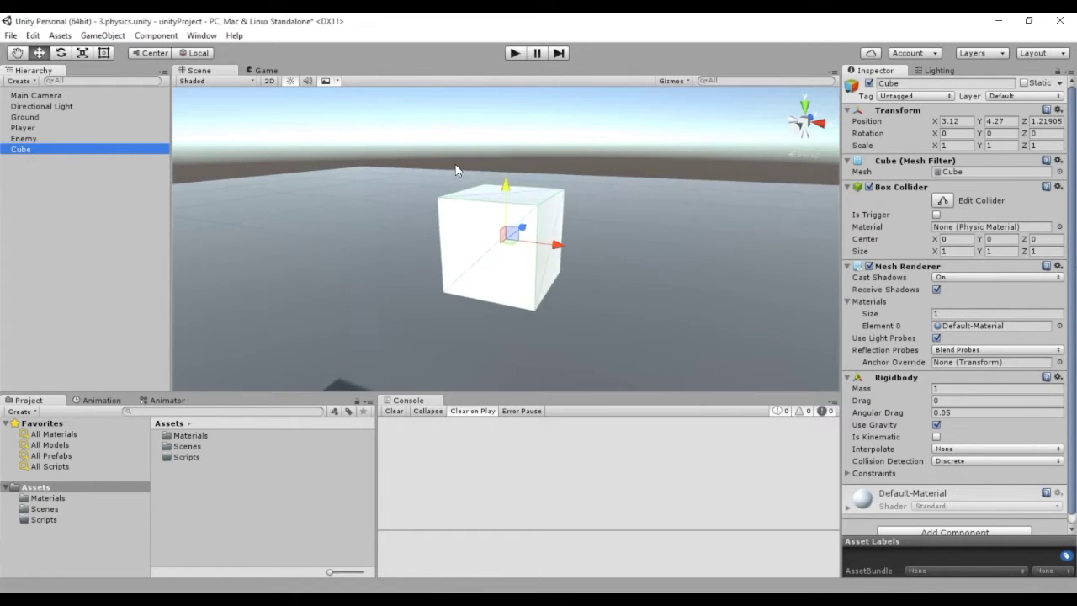
mouse_move(404, 189)
alt+mouse_down()
mouse_move(474, 217)
mouse_move(444, 299)
mouse_move(454, 275)
alt+mouse_up()
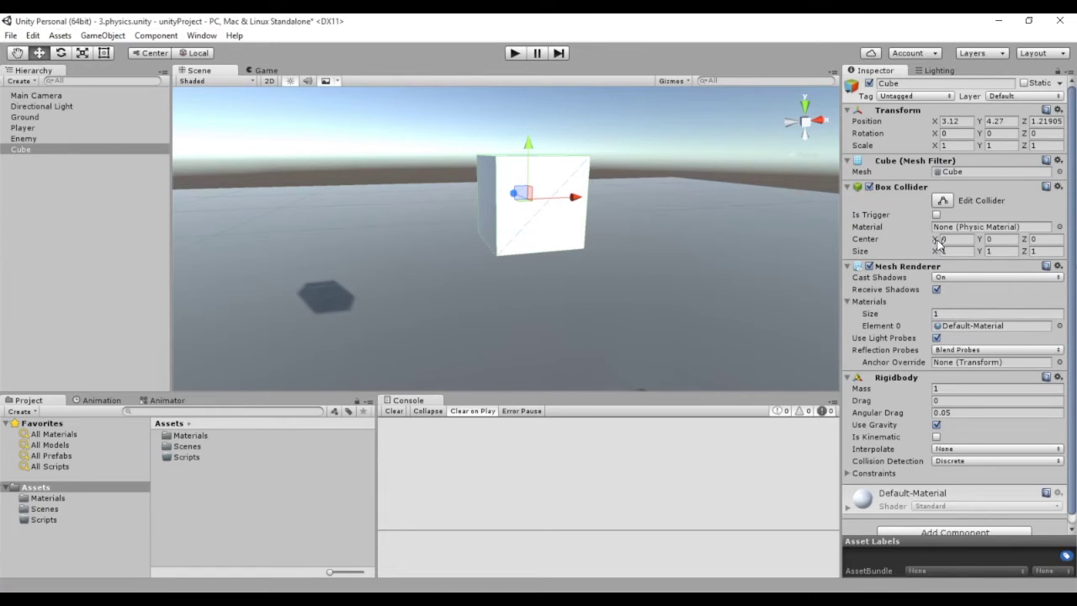
drag(935, 241, 647, 287)
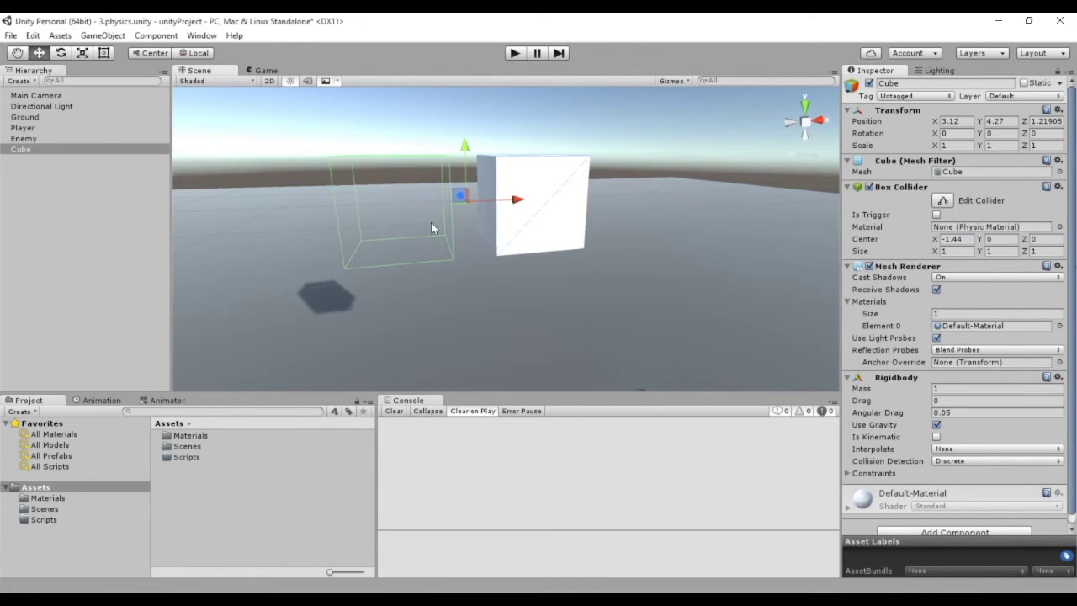
click(954, 239)
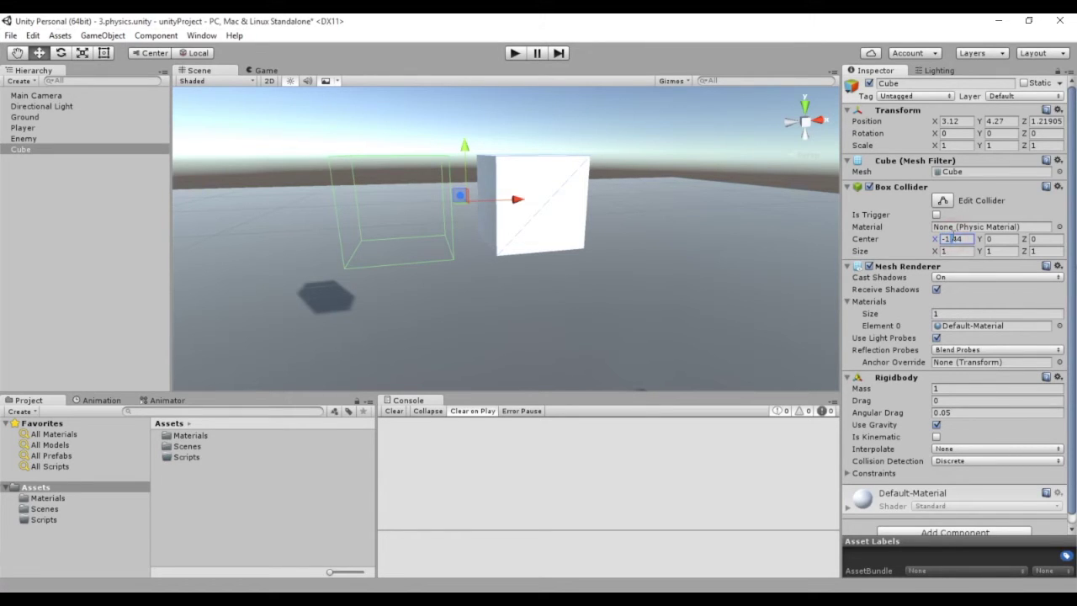
key(BackSpace)
click(954, 532)
text(colli)
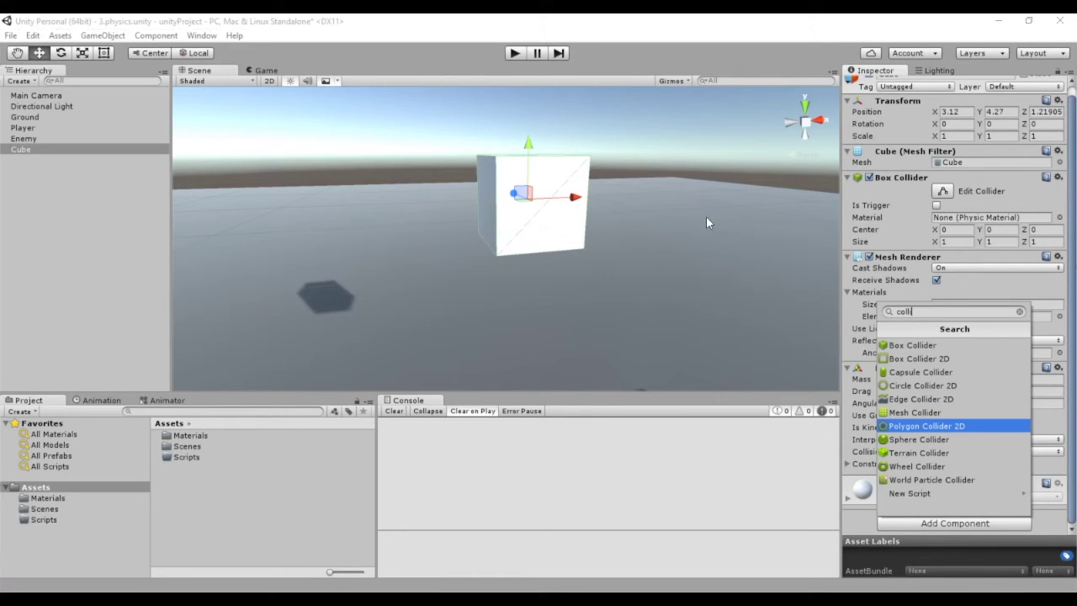
Dismiss the 'colli' component search without adding a collider.
click(545, 24)
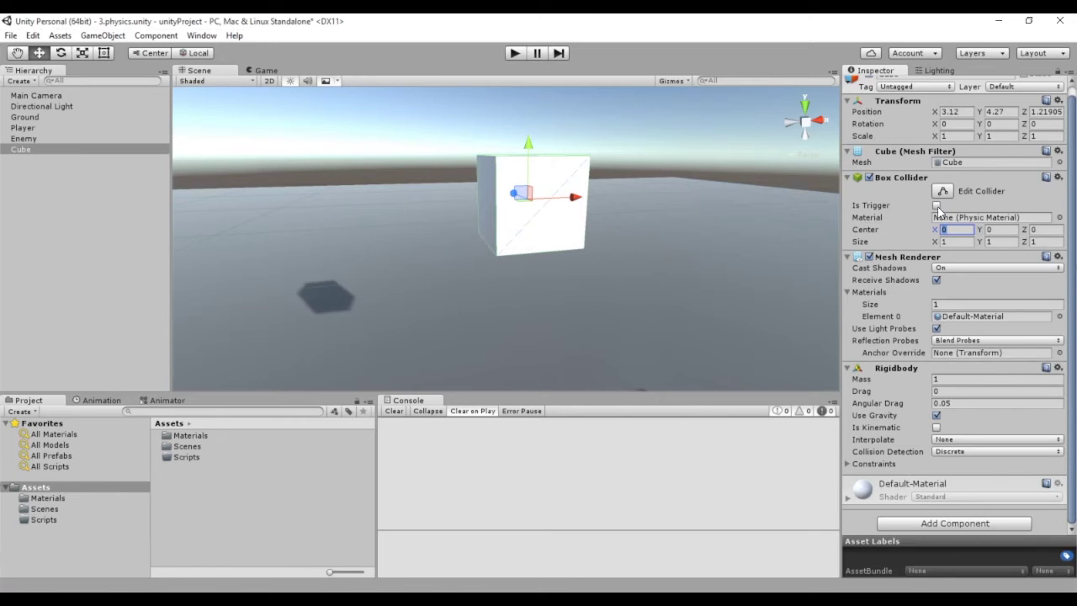
Make the Box Collider a trigger, play to watch the cube fall through, then toggle Is Trigger again.
click(937, 206)
scroll(521, 275, down, 5)
scroll(521, 274, down, 3)
scroll(522, 275, down, 2)
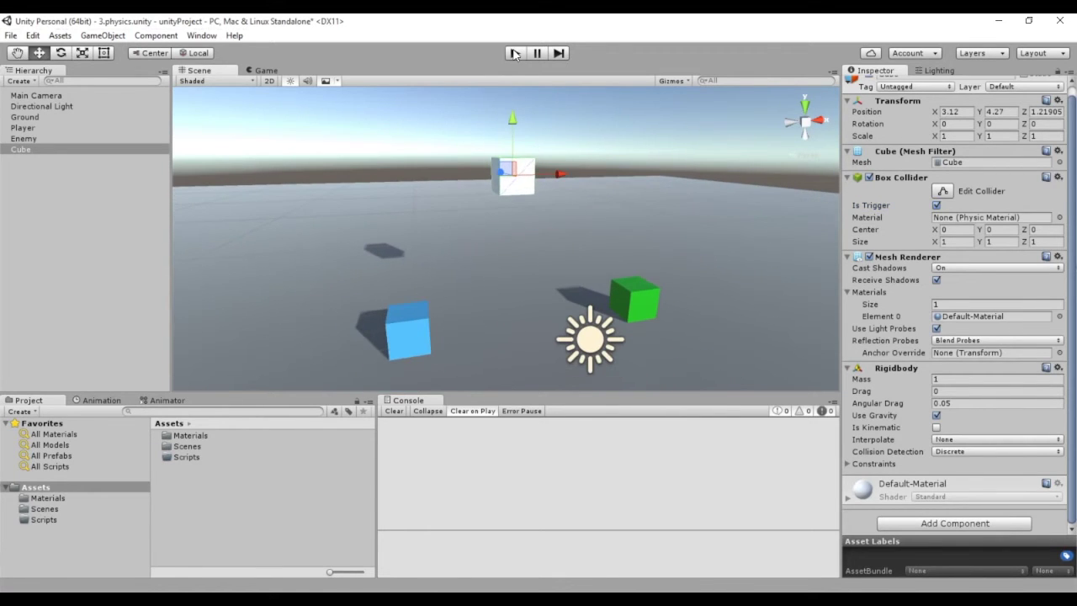
click(515, 53)
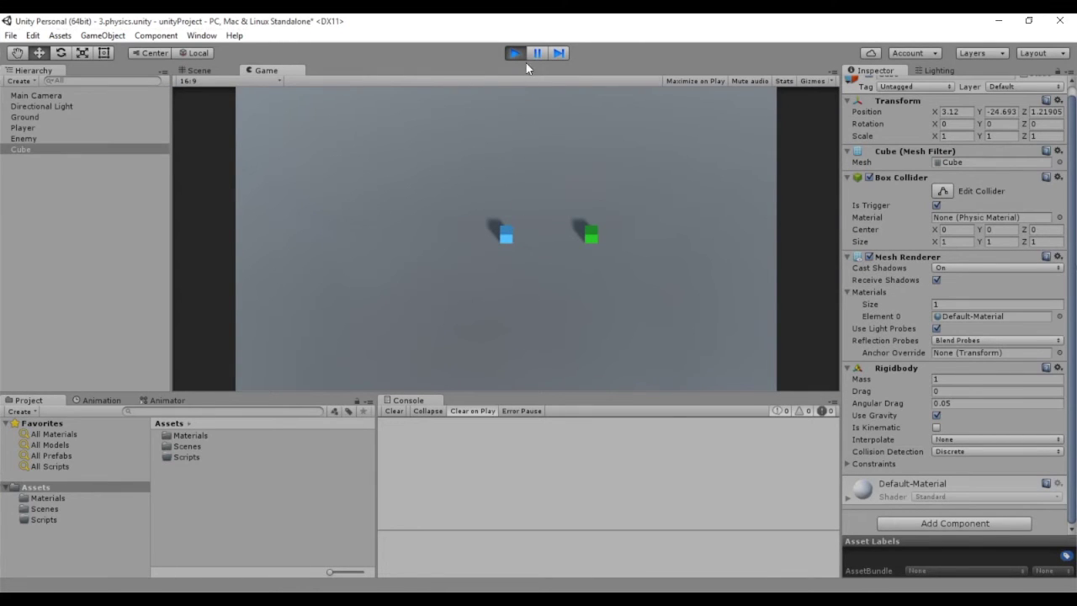
click(515, 54)
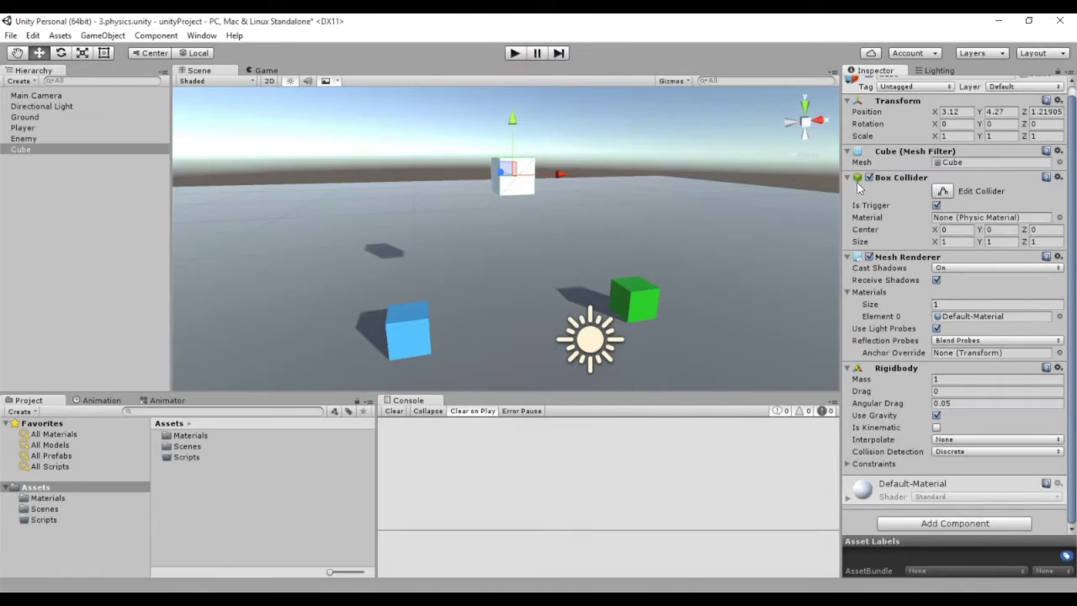
click(937, 207)
Turn the Box Collider's Is Trigger off and bring up the Assets panel's Create menu.
click(938, 207)
right_click(242, 515)
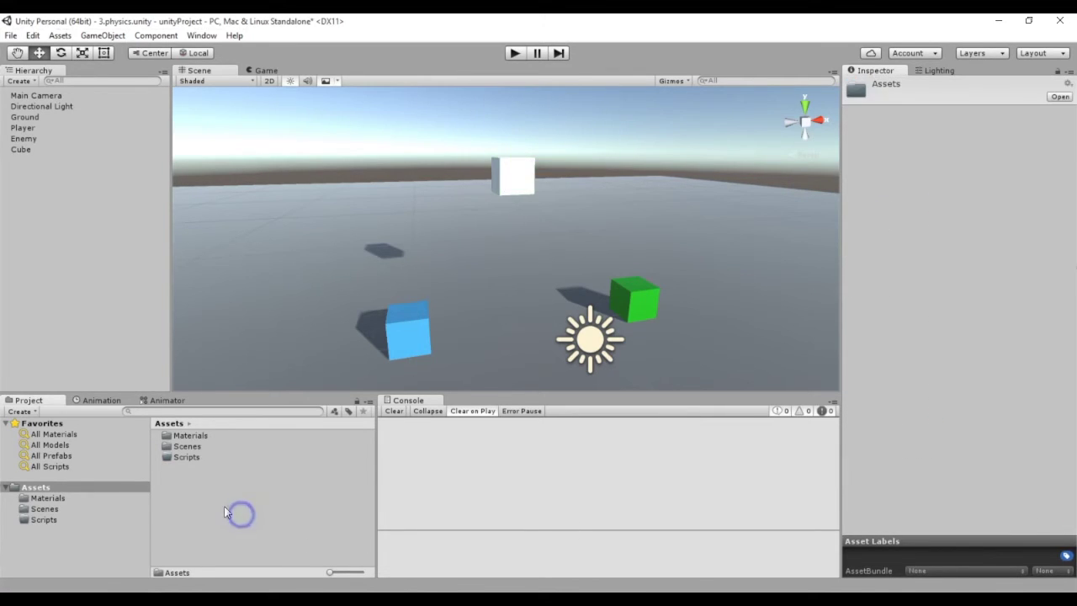
Create a new Physic Material asset with Bounciness 1.
mouse_move(320, 289)
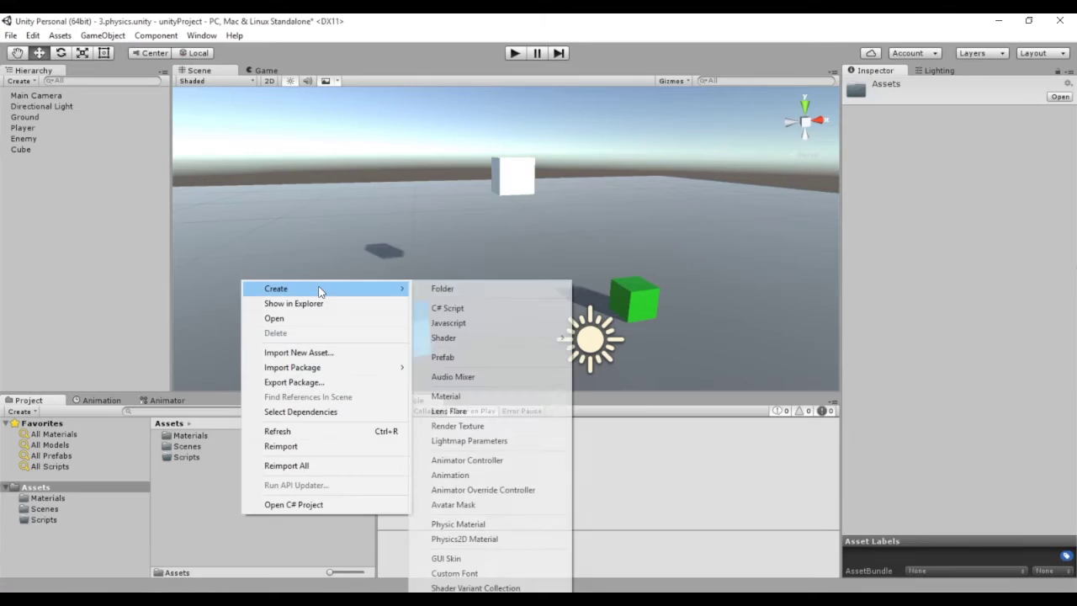
click(509, 525)
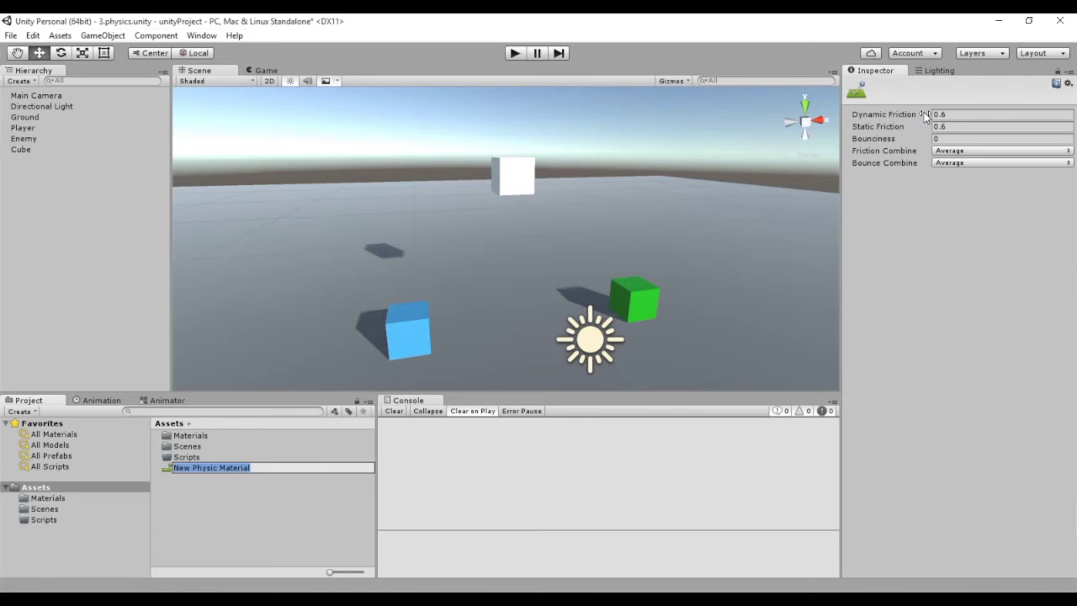
click(955, 139)
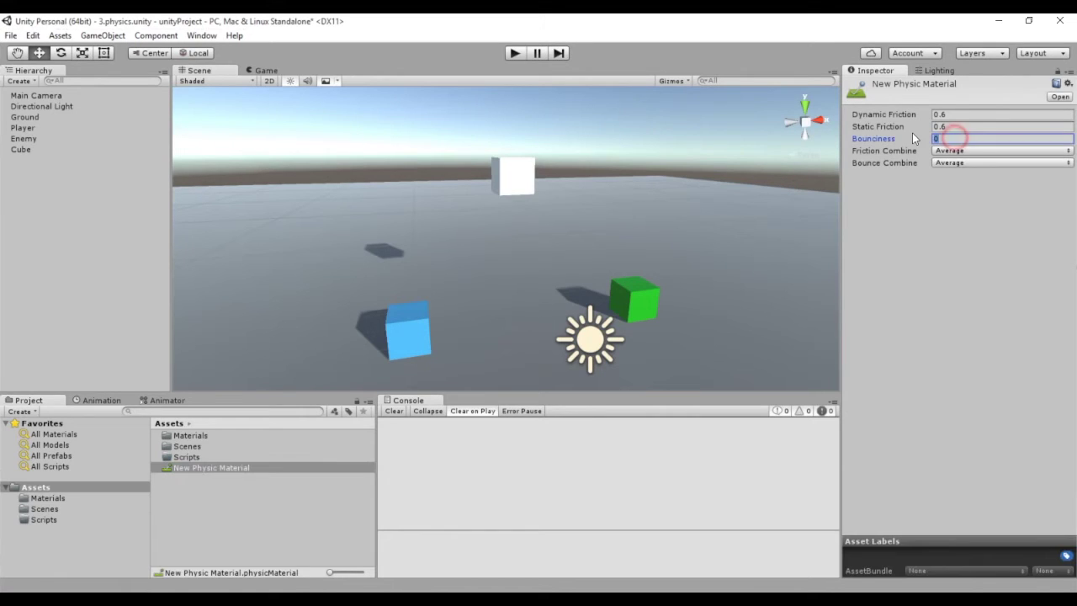
text(1)
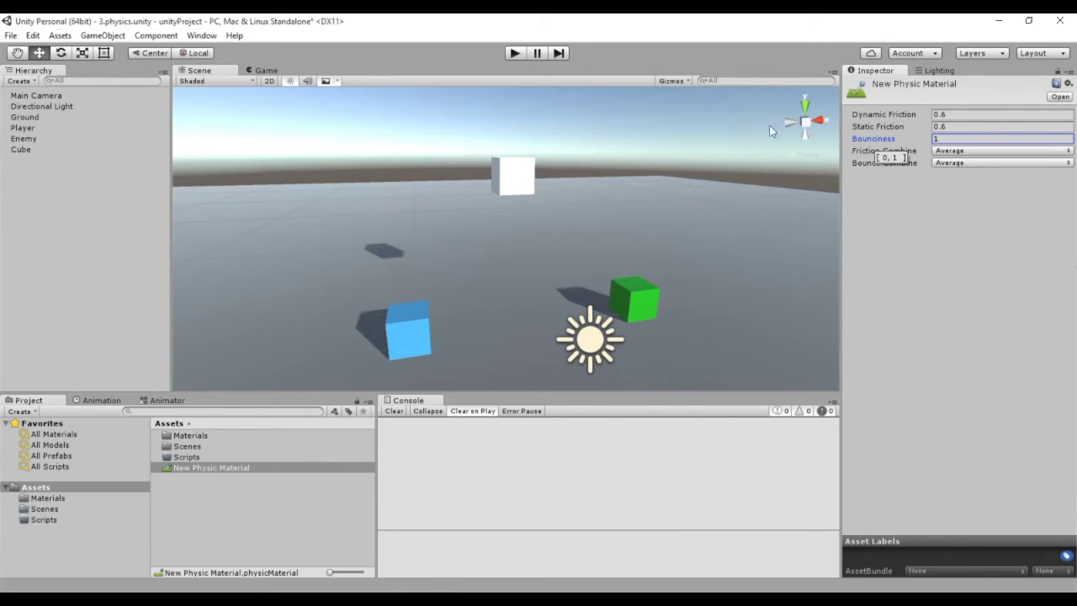
Rename the material 'Rebote', assign it to the cube's Box Collider, and start play mode.
click(21, 149)
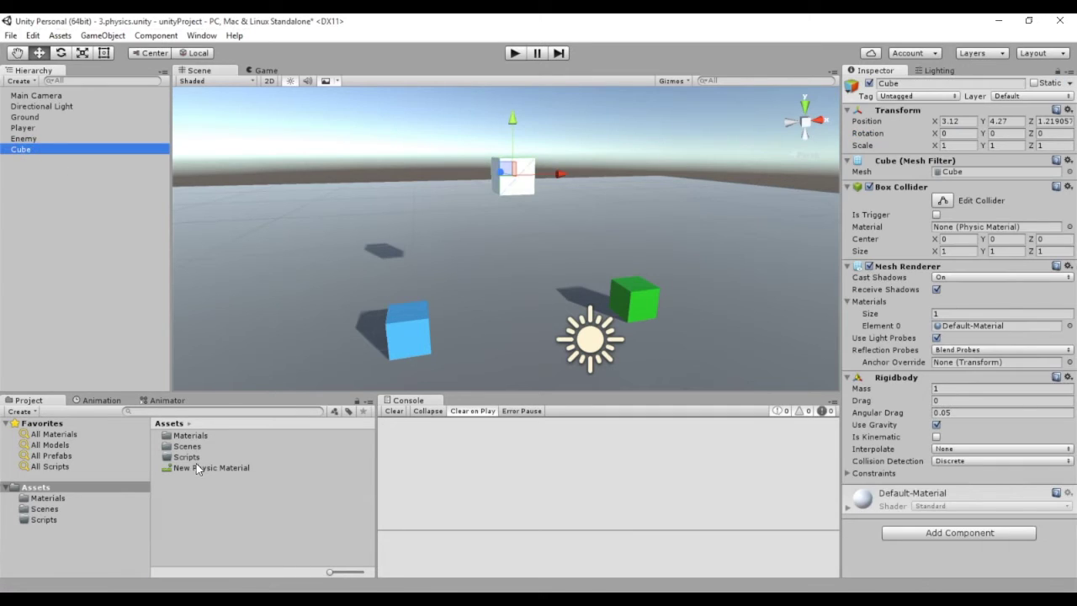
click(199, 469)
click(198, 469)
text(Rebote)
key(Return)
click(21, 149)
drag(187, 468, 977, 229)
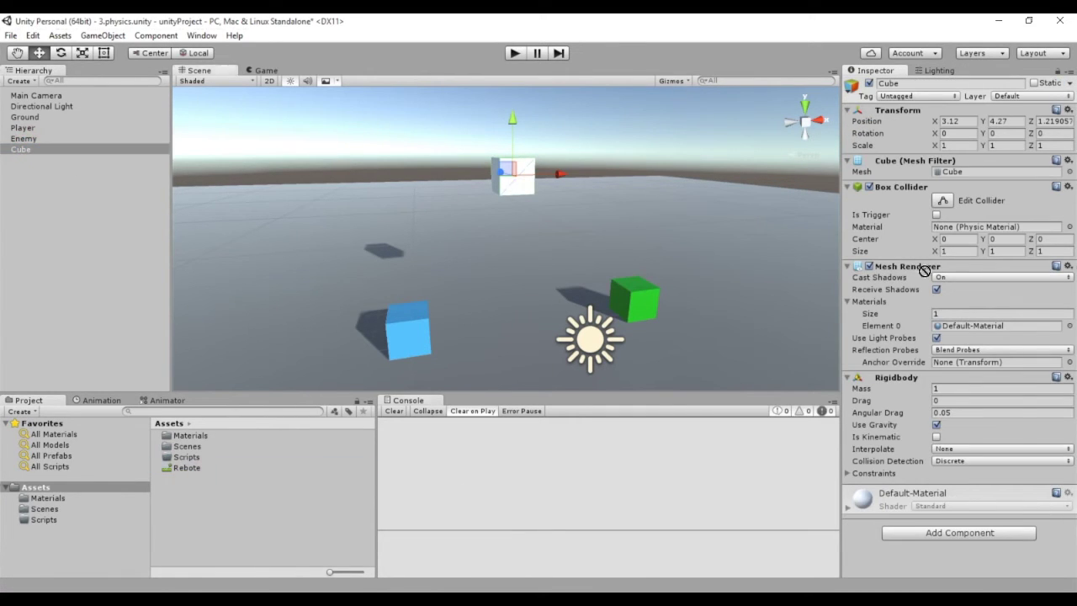
click(515, 52)
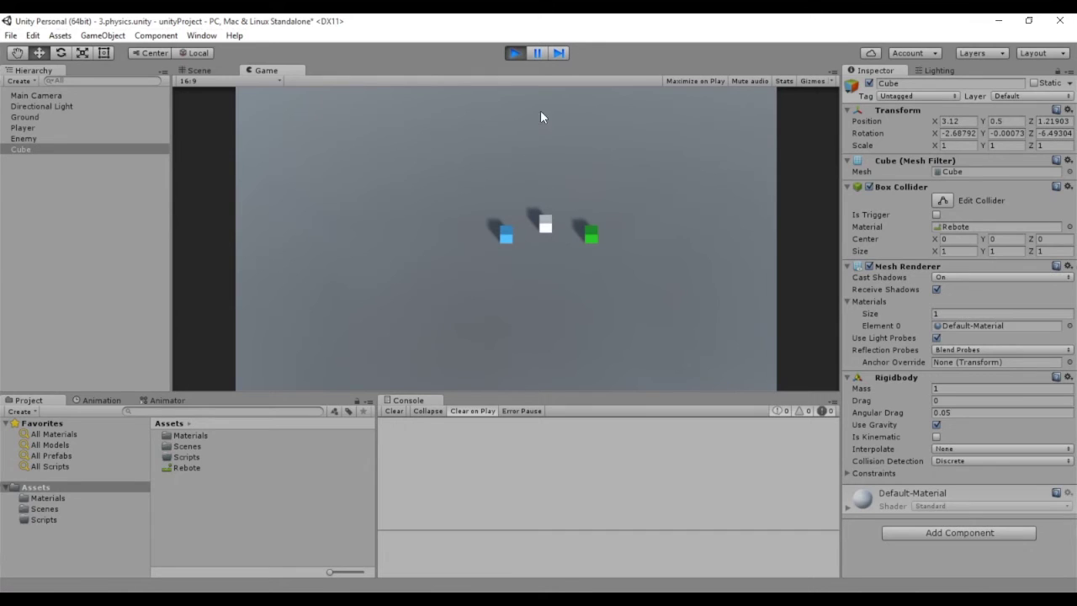
Stop play mode after watching the cube fall and bounce.
click(516, 53)
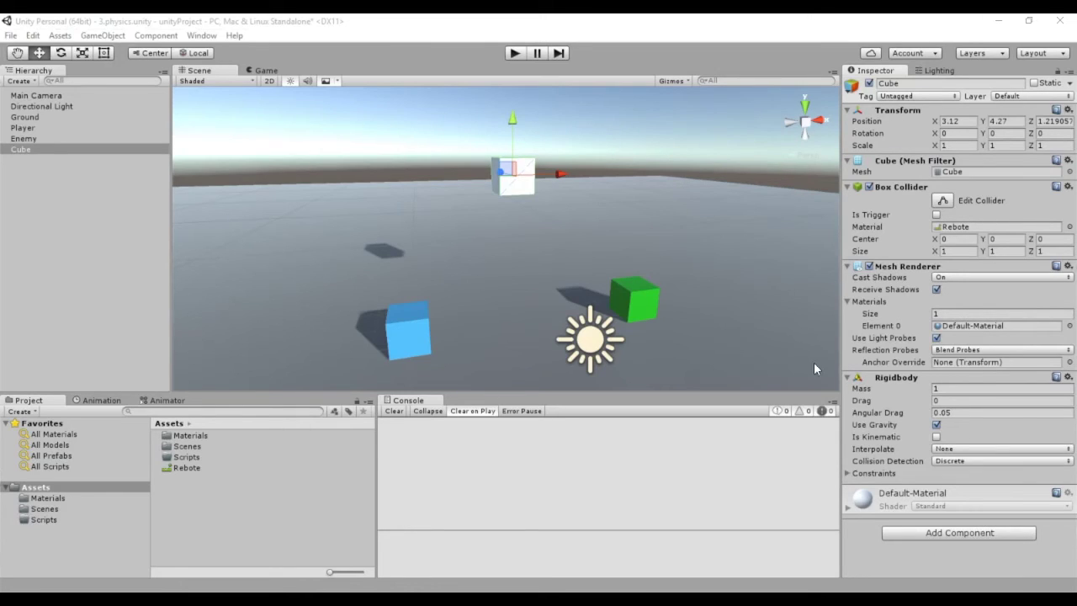
Tick Is Kinematic on the cube's Rigidbody and test-run the scene, then stop it.
click(937, 438)
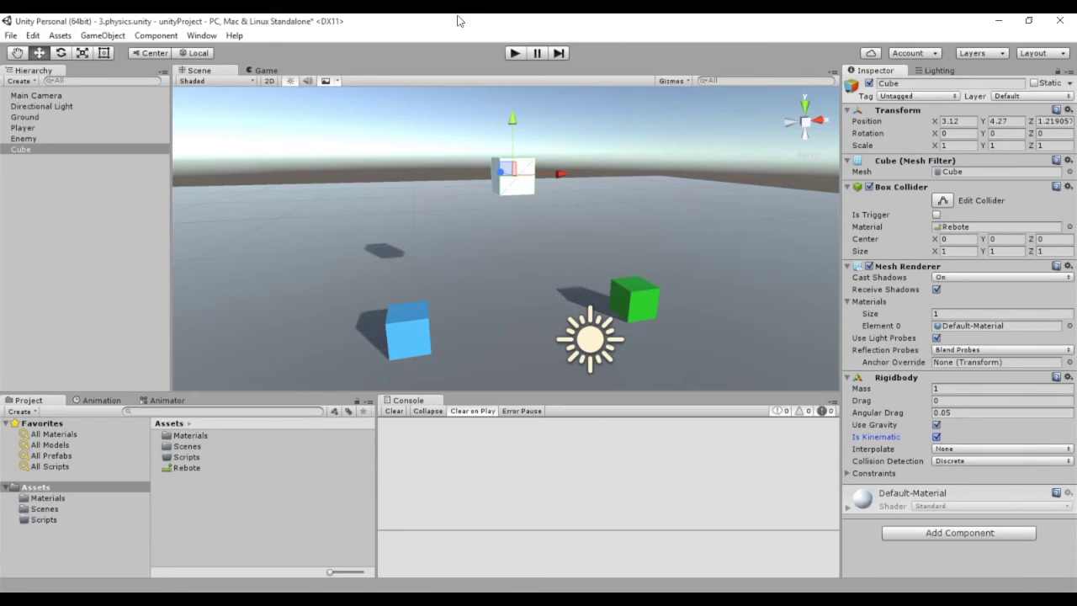
click(520, 53)
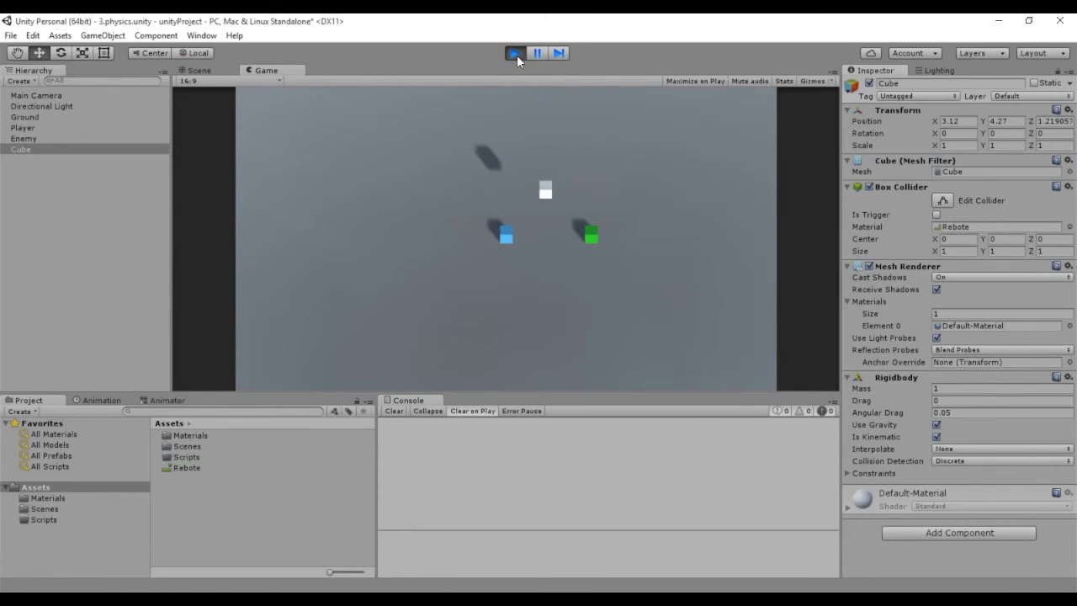
click(515, 53)
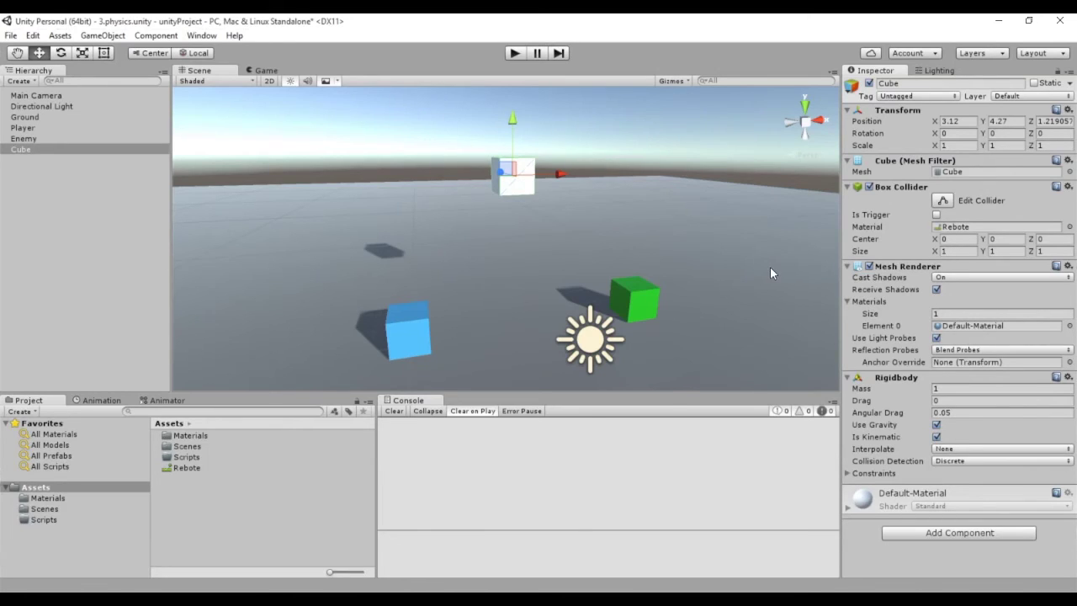
Turn off Is Kinematic on the white cube's Rigidbody and expand its Constraints foldout.
click(937, 438)
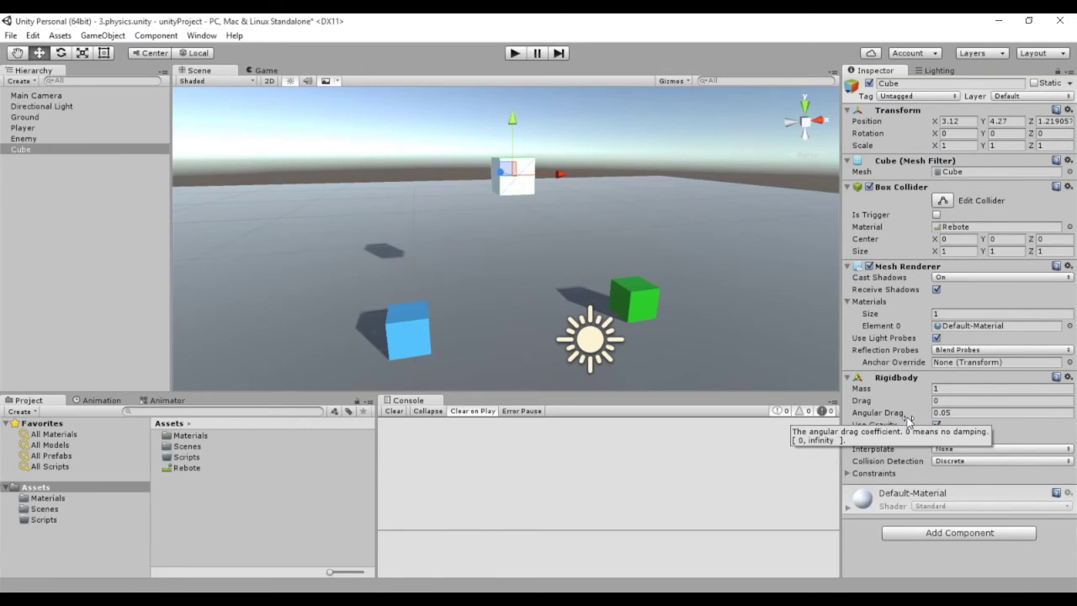
click(848, 391)
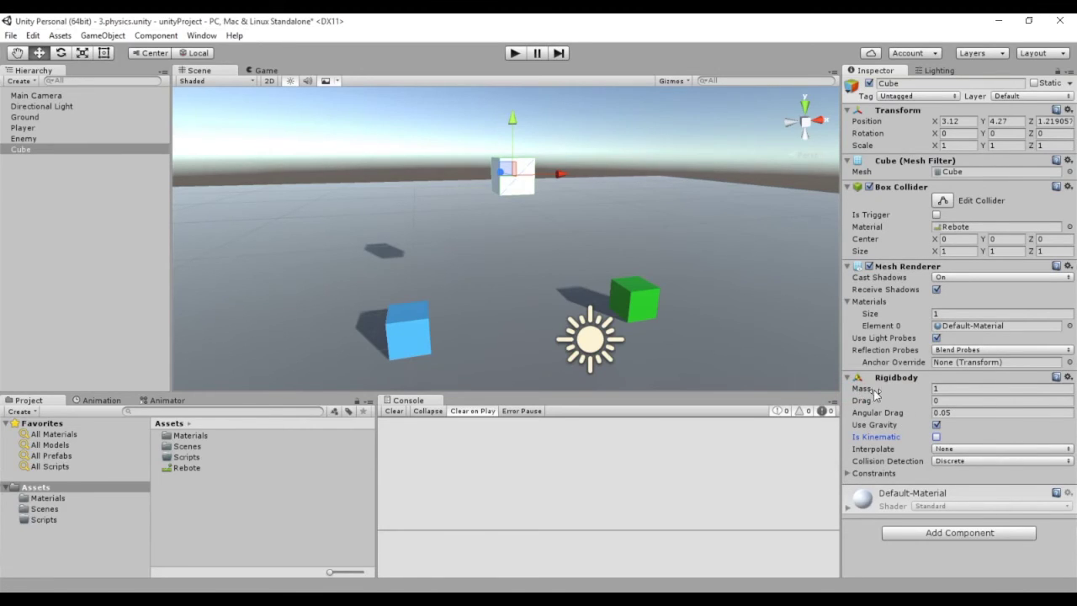
mouse_move(883, 388)
click(848, 475)
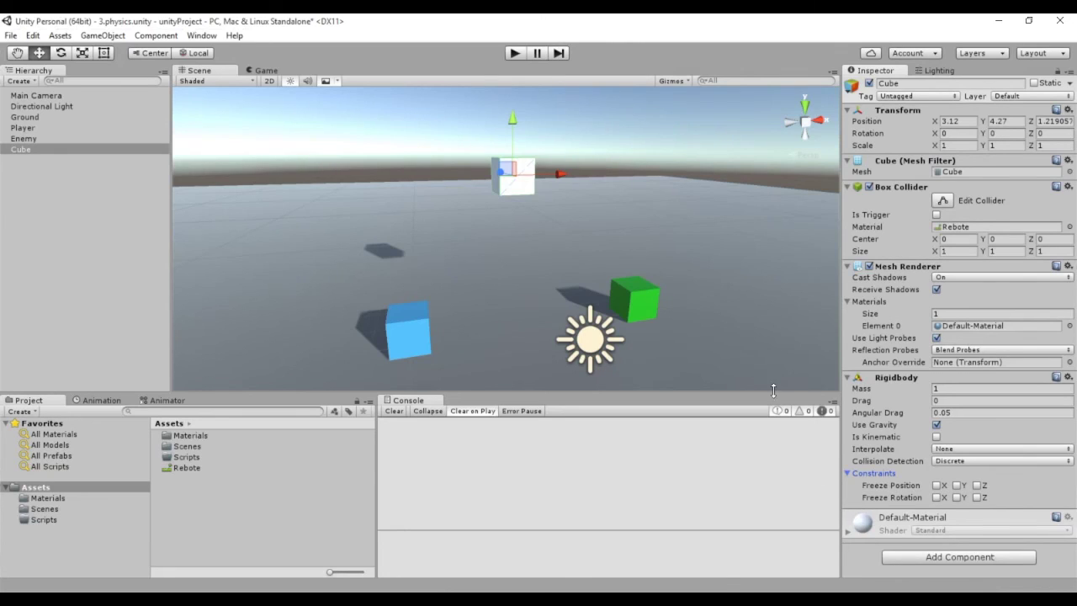
Tilt the white Cube to Rotation X -34.09 and Z -43.28.
right_drag(741, 314, 720, 276)
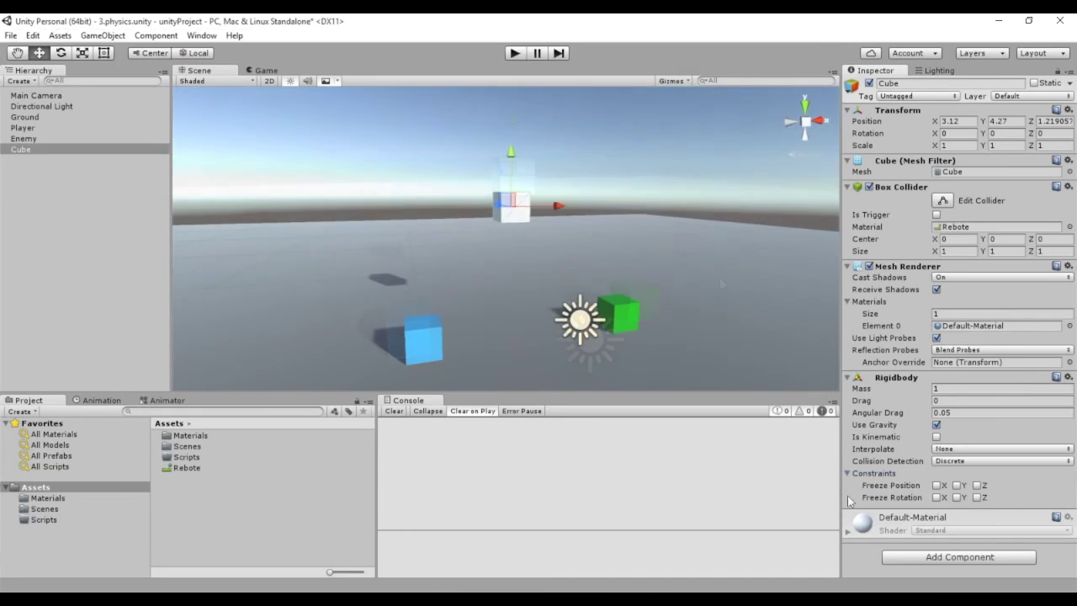
click(76, 153)
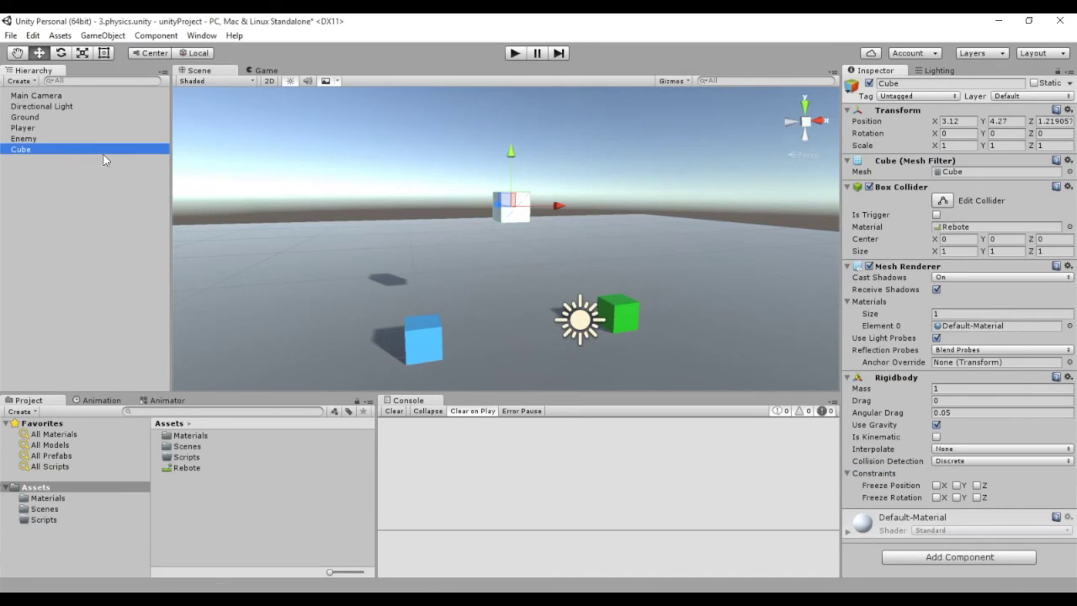
drag(937, 139, 207, 226)
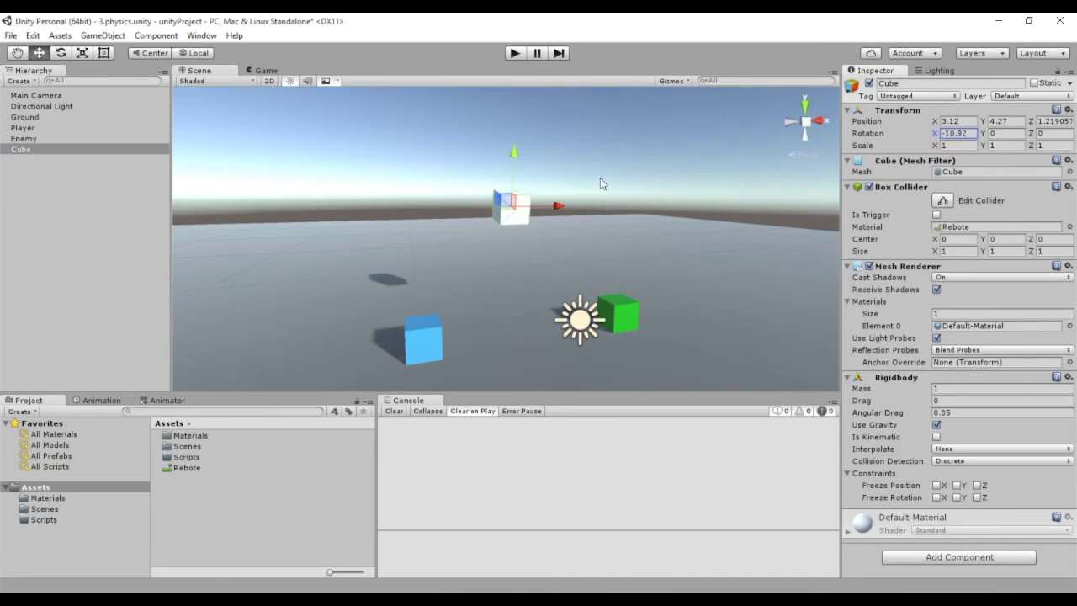
drag(1031, 133, 474, 29)
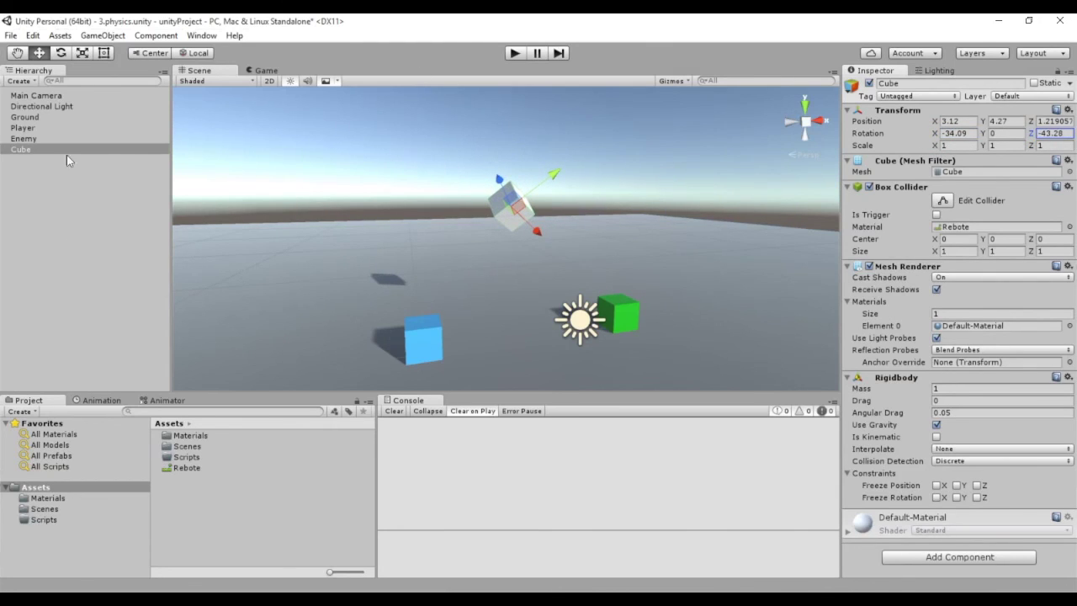
Duplicate the tilted cube as Cube (1), moving it up-right and rotating it further around Z.
right_click(91, 151)
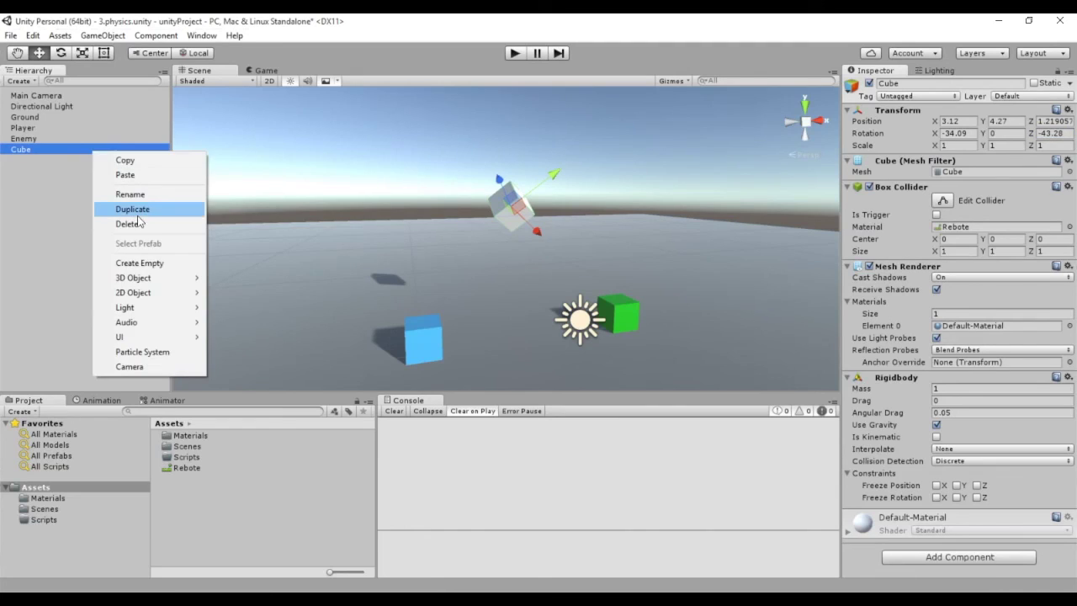
click(132, 208)
drag(566, 194, 598, 169)
mouse_move(1031, 133)
mouse_down()
mouse_move(191, 267)
mouse_move(258, 251)
mouse_up()
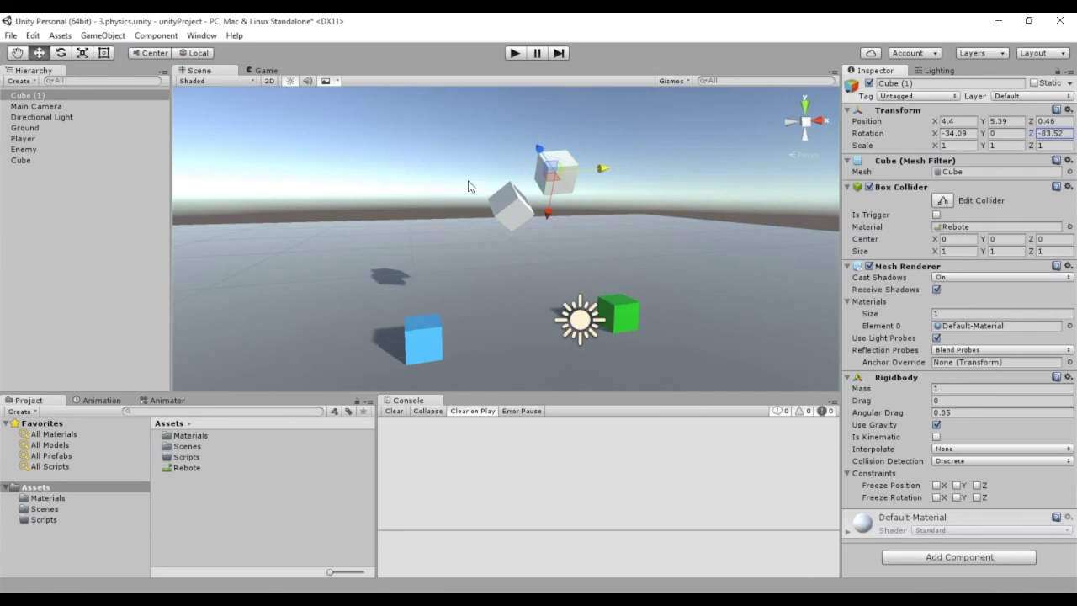
Duplicate Cube (1) into Cube (2), move it to 4.59, 3.99, 1.41 and rotate Y to about -96.
click(29, 95)
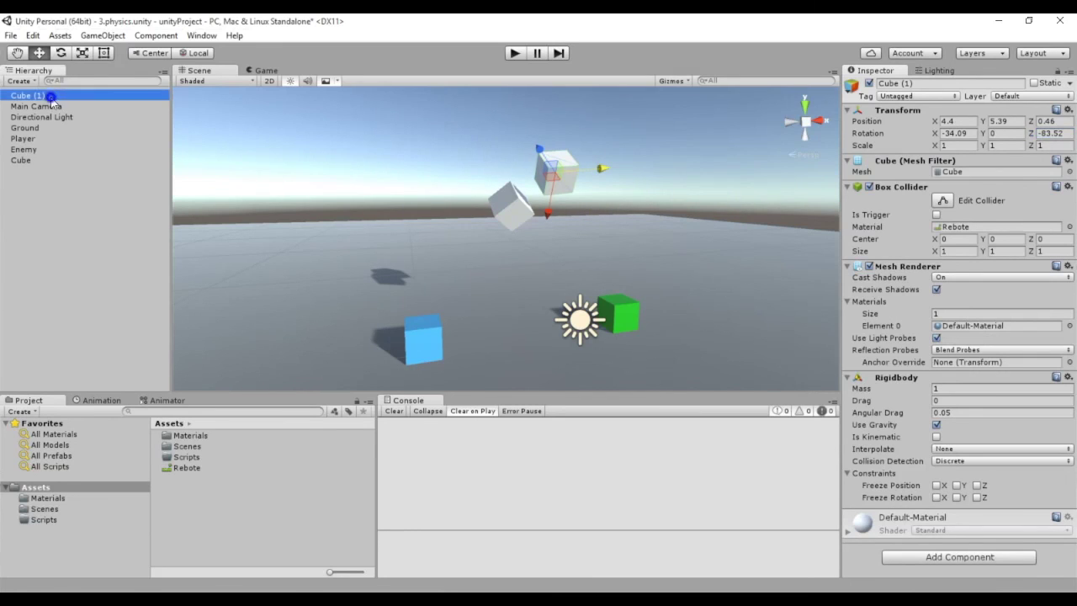
right_click(30, 95)
click(89, 152)
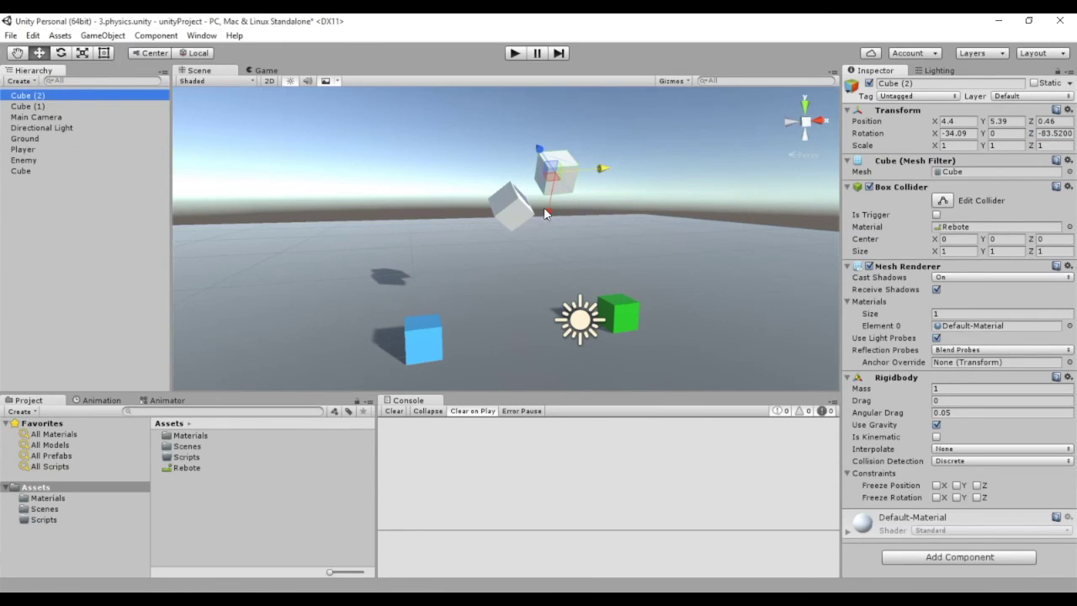
drag(546, 212, 550, 254)
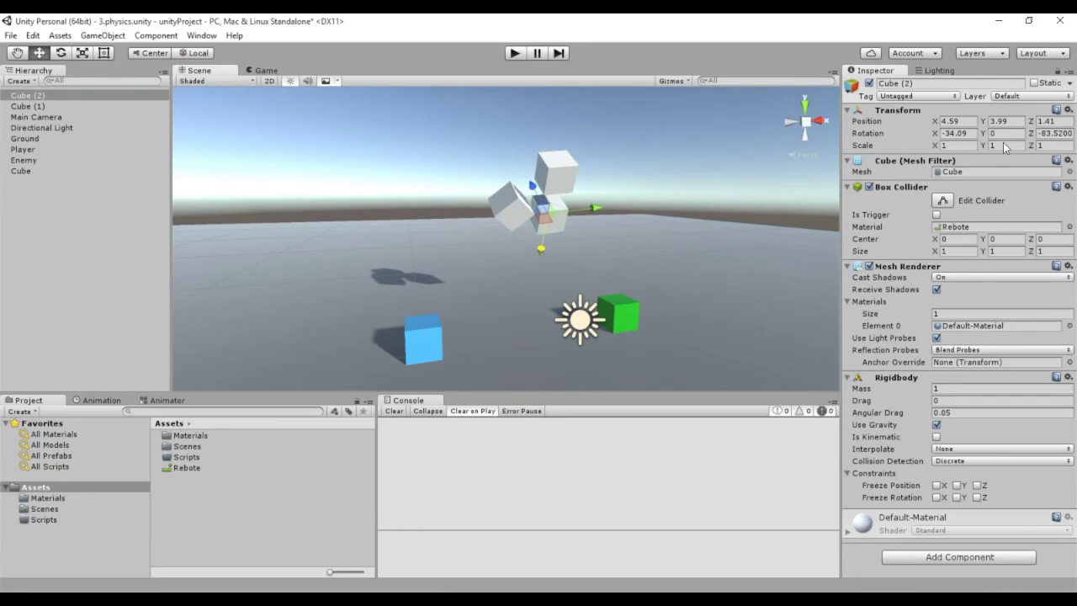
drag(983, 139, 663, 192)
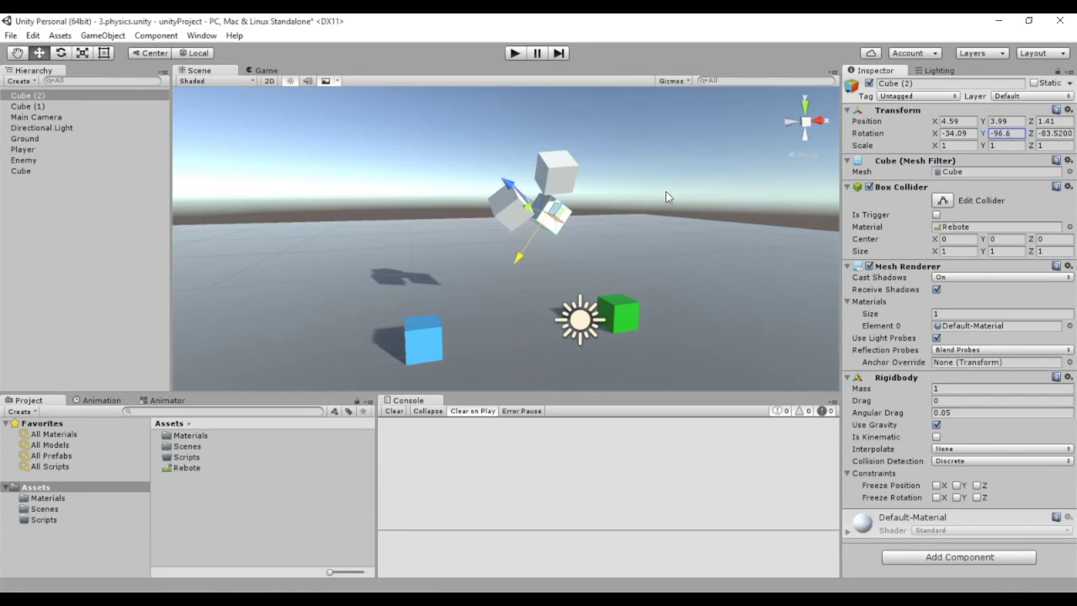
Enter play mode so the three tilted white cubes fall under physics.
click(514, 53)
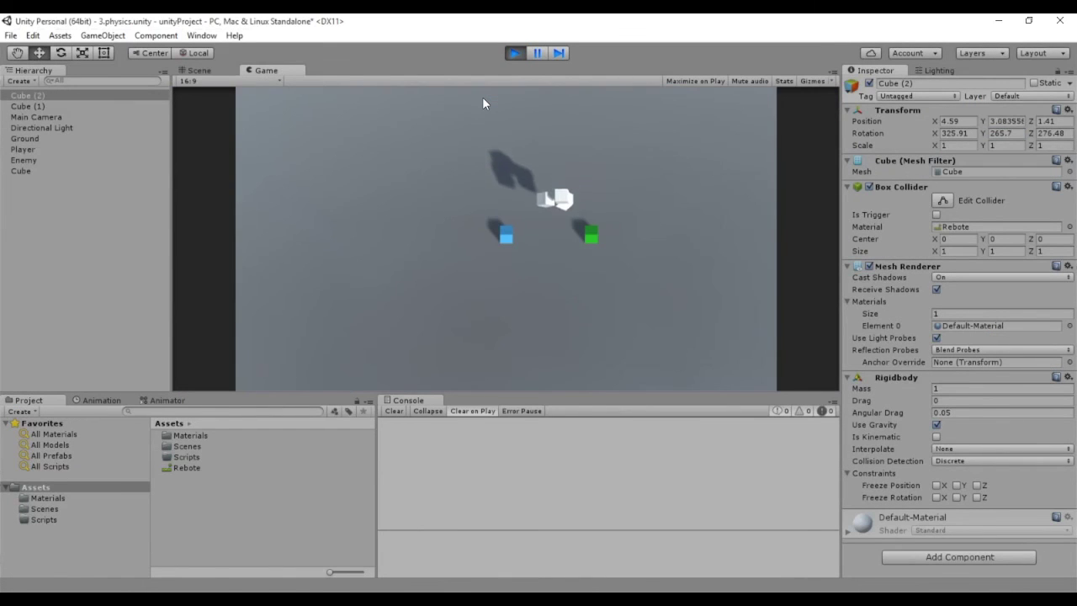